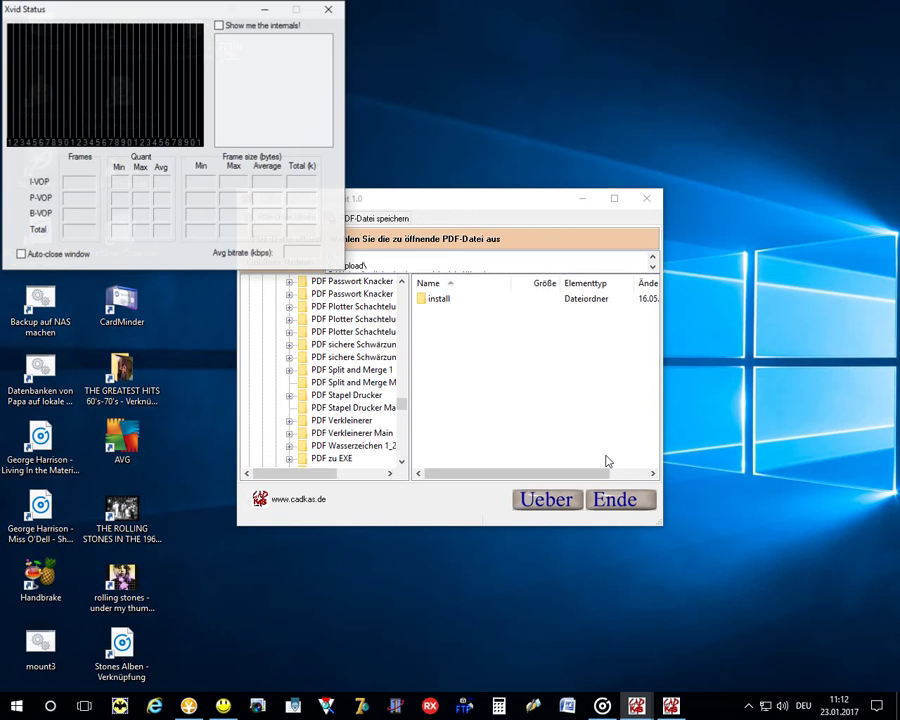
Step: Dismiss the Xvid Status window and open a PDF from drive G: in PDF-Sicherheit
{"action": "left_click", "coordinate": [329, 10]}
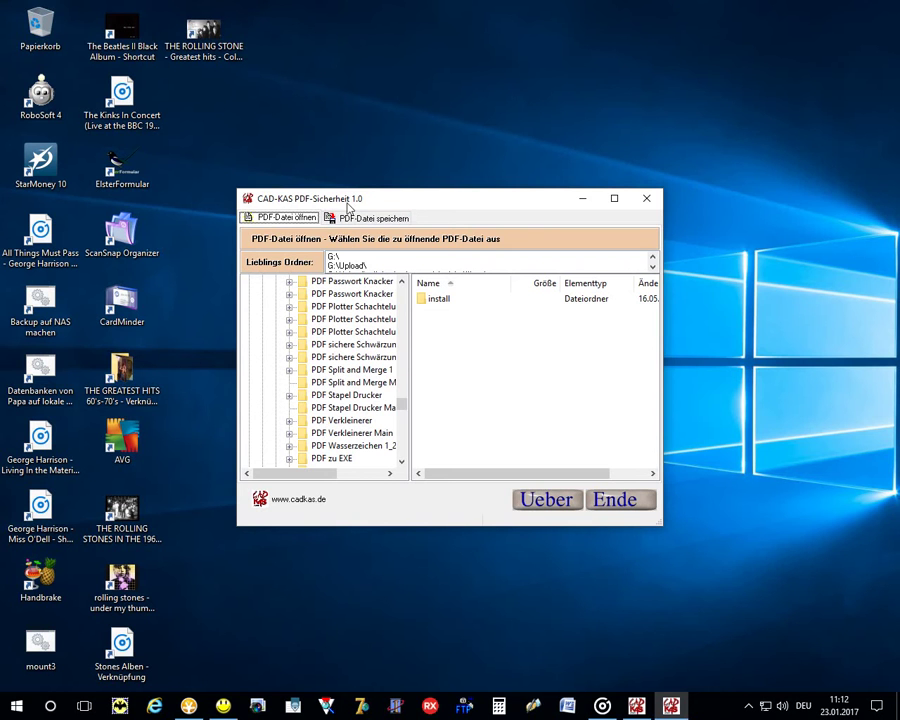
{"action": "left_click", "coordinate": [374, 259]}
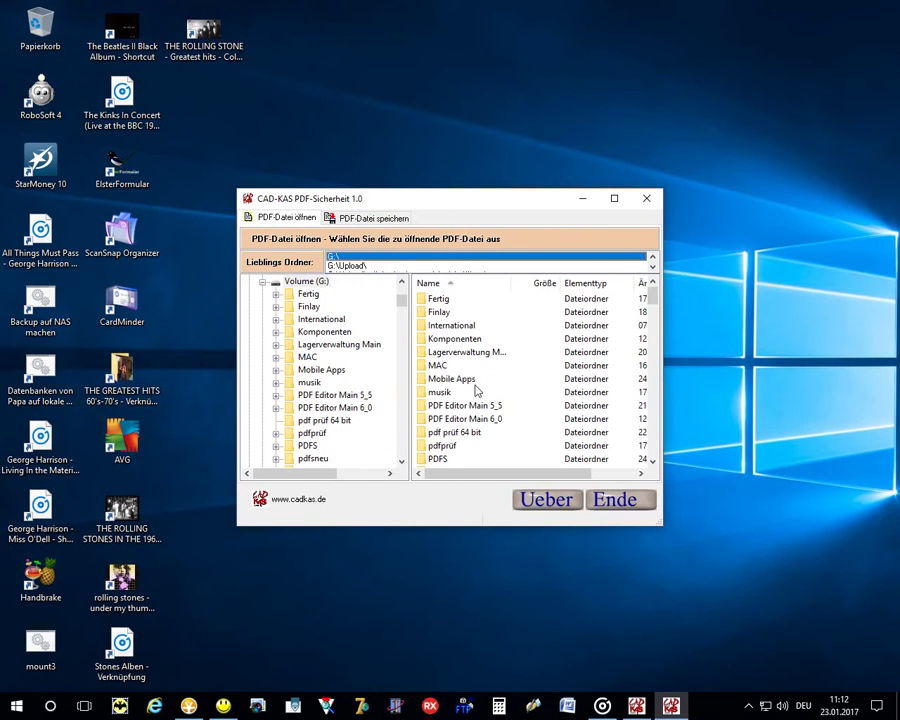
{"action": "scroll", "coordinate": [477, 391], "scroll_direction": "down", "scroll_amount": 5}
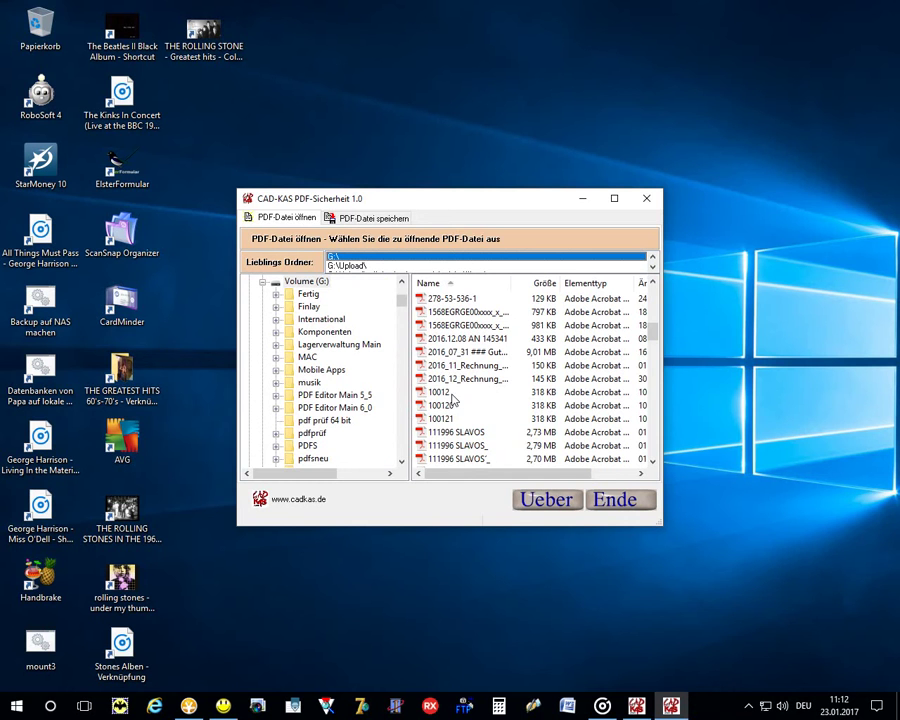
{"action": "scroll", "coordinate": [455, 398], "scroll_direction": "up", "scroll_amount": 1}
{"action": "scroll", "coordinate": [452, 397], "scroll_direction": "down", "scroll_amount": 1}
{"action": "left_click", "coordinate": [451, 396]}
{"action": "double_click", "coordinate": [449, 397]}
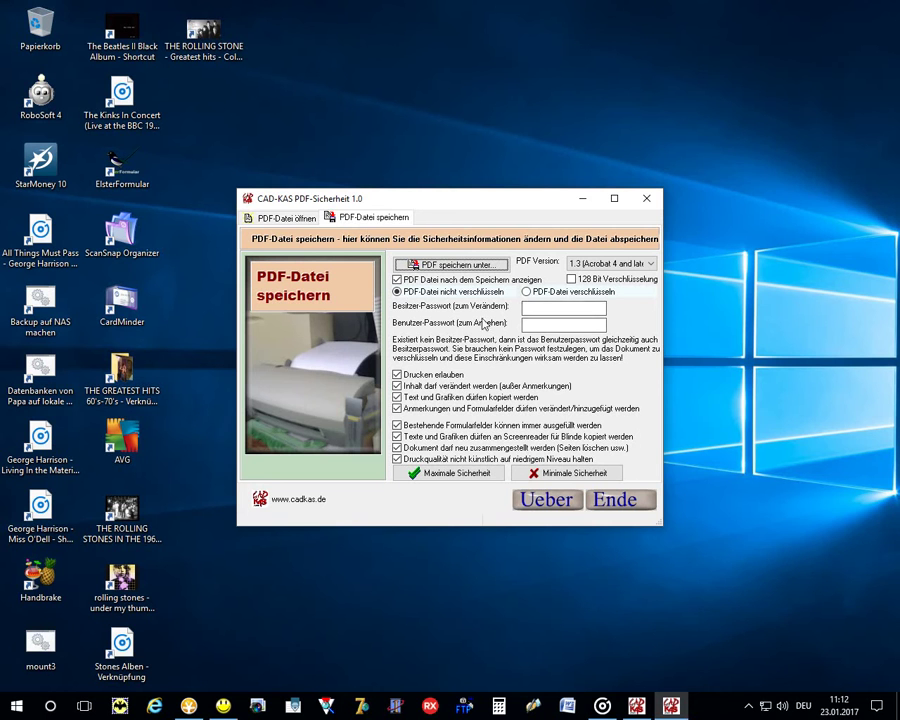
Step: Turn on 128-bit encryption, disallow printing, and enter the user and owner passwords
{"action": "left_click", "coordinate": [528, 291]}
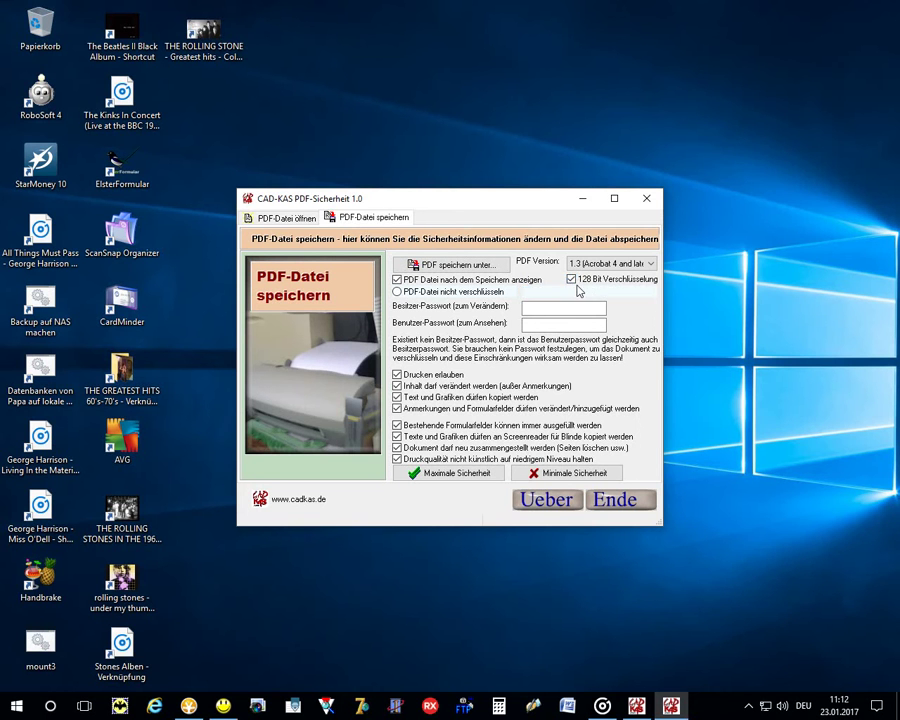
{"action": "left_click", "coordinate": [572, 280]}
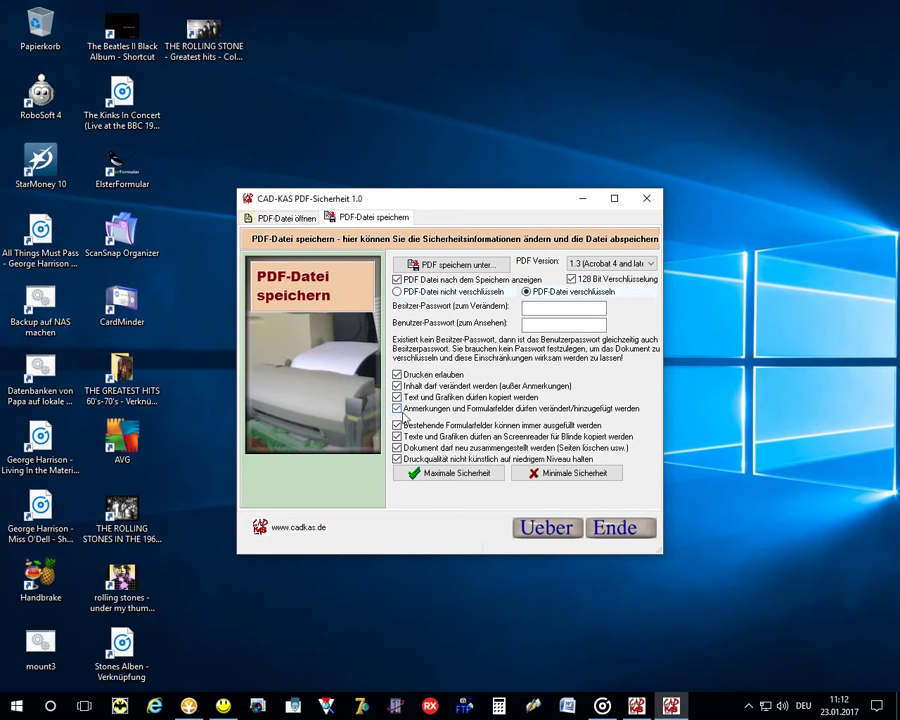
{"action": "left_click", "coordinate": [398, 386]}
{"action": "left_click", "coordinate": [397, 376]}
{"action": "left_click", "coordinate": [528, 326]}
{"action": "left_click", "coordinate": [533, 311]}
{"action": "left_click", "coordinate": [458, 264]}
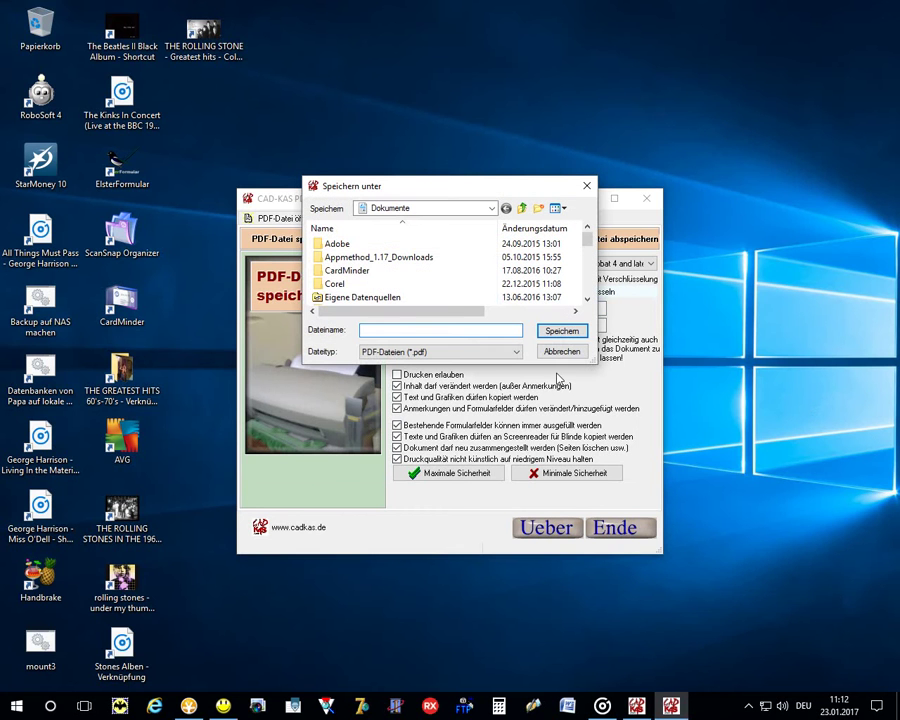
Step: Save the secured PDF as test.pdf on Volume (G:)
{"action": "left_click", "coordinate": [402, 208]}
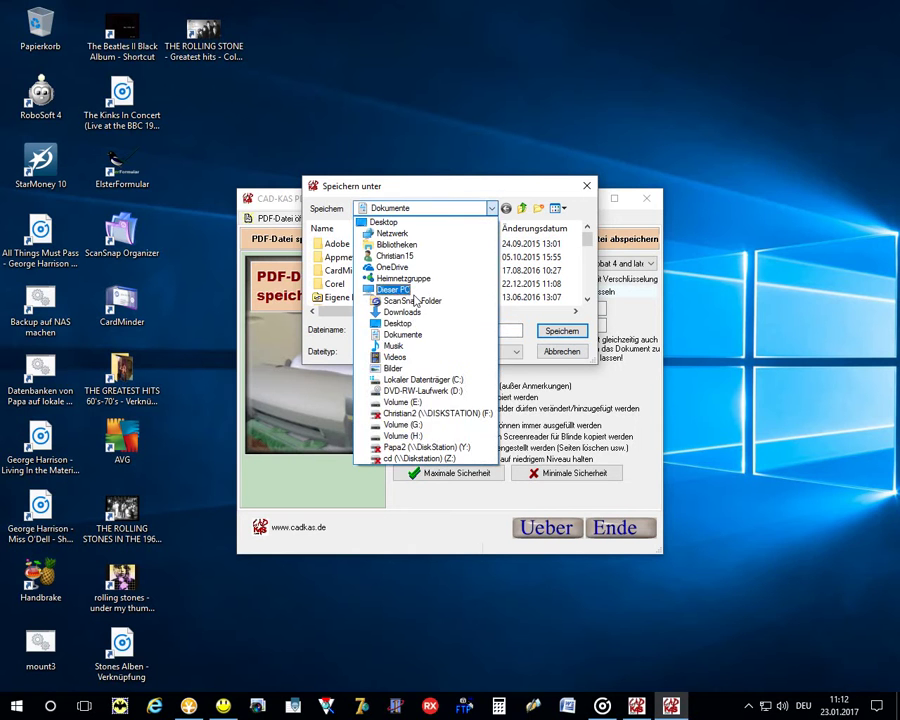
{"action": "left_click", "coordinate": [420, 424]}
{"action": "left_click", "coordinate": [470, 333]}
{"action": "type", "text": "test"}
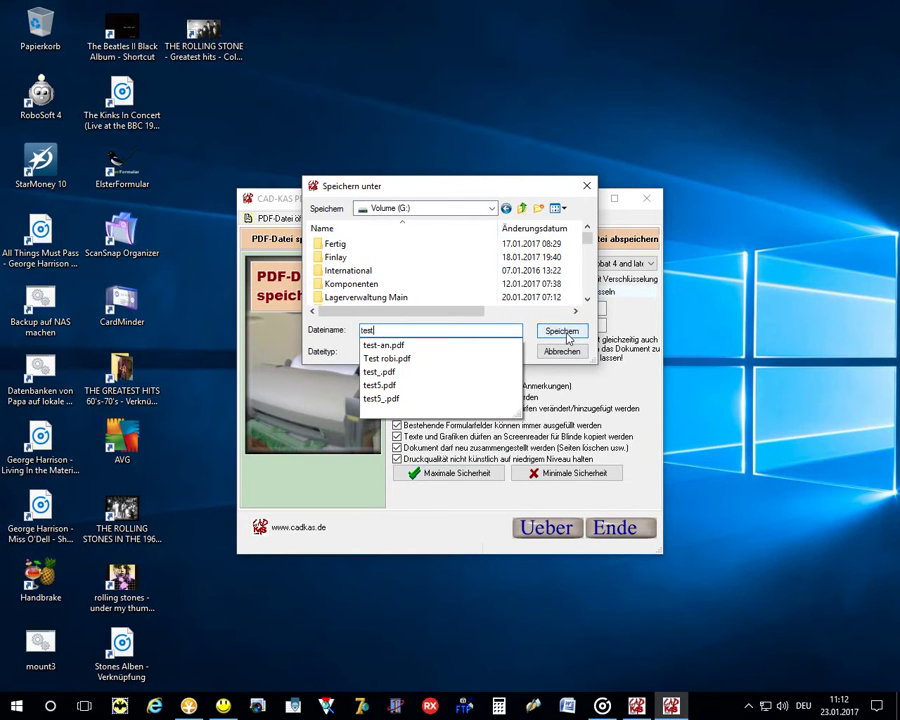
{"action": "left_click", "coordinate": [561, 331]}
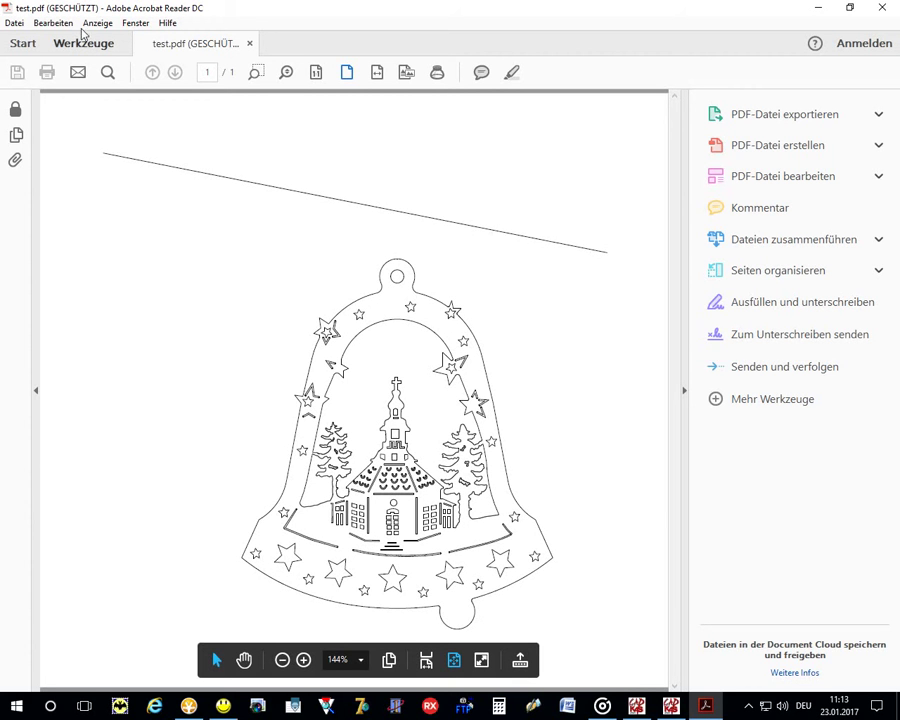
Step: Inspect test.pdf's security details in Acrobat: 128-bit RC4 encryption, printing not allowed
{"action": "left_click", "coordinate": [52, 22]}
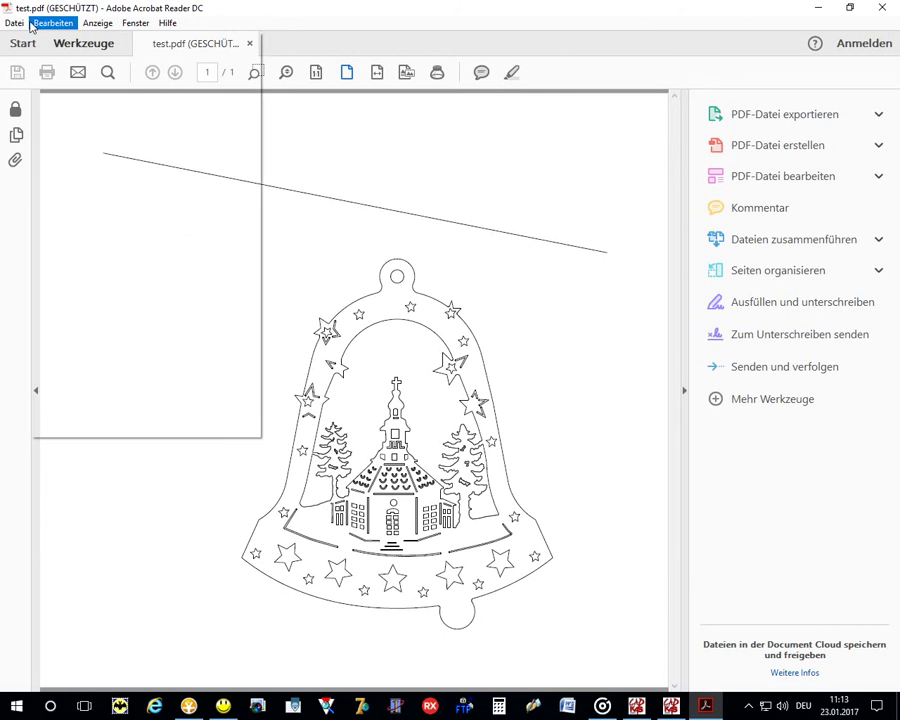
{"action": "left_click", "coordinate": [14, 22]}
{"action": "left_click", "coordinate": [45, 238]}
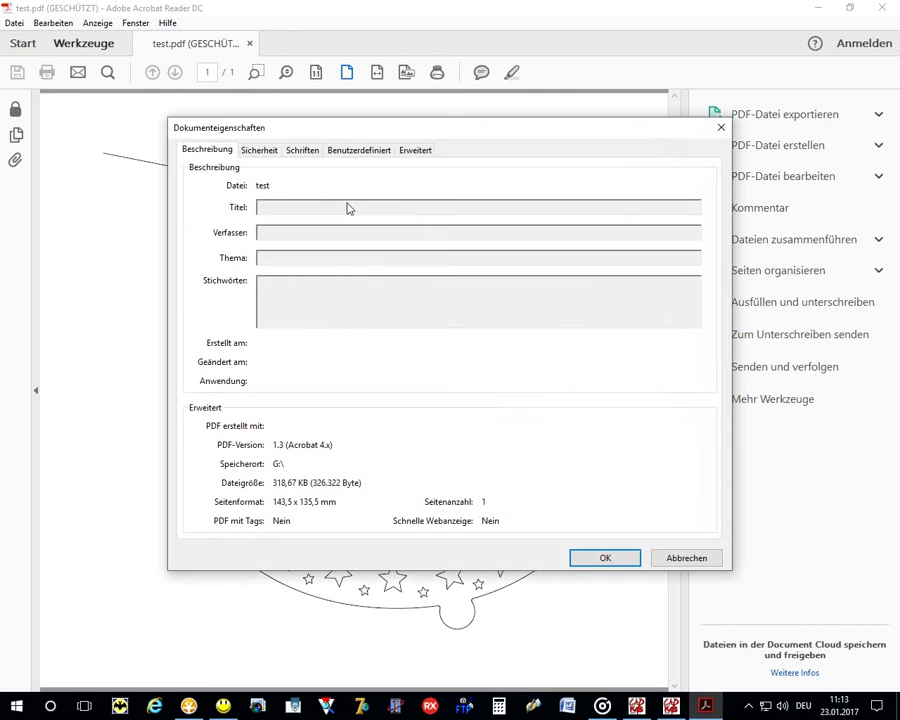
{"action": "left_click", "coordinate": [260, 150]}
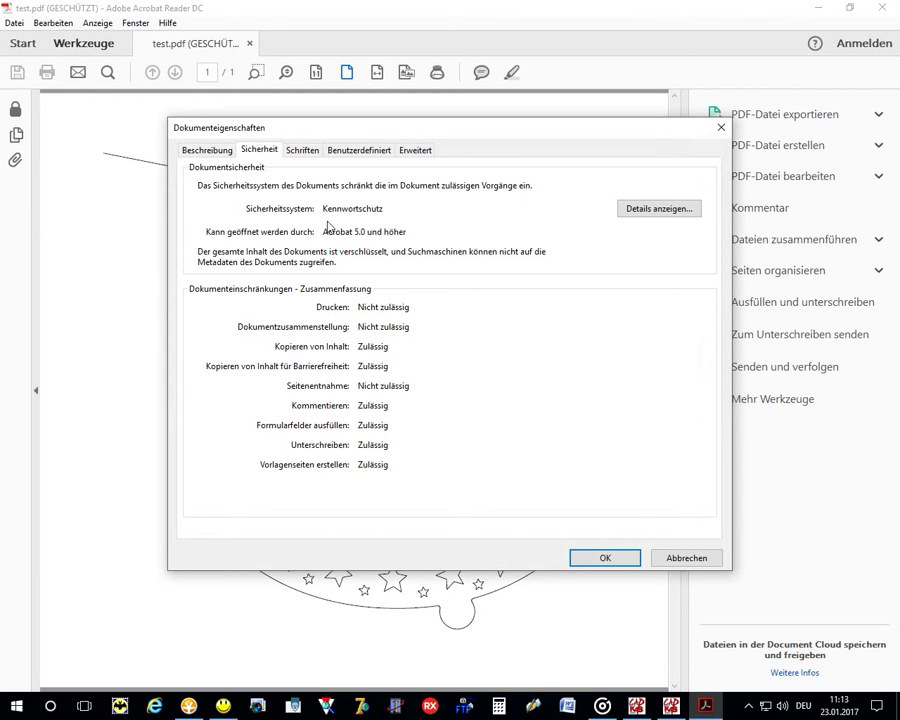
{"action": "left_click", "coordinate": [641, 213]}
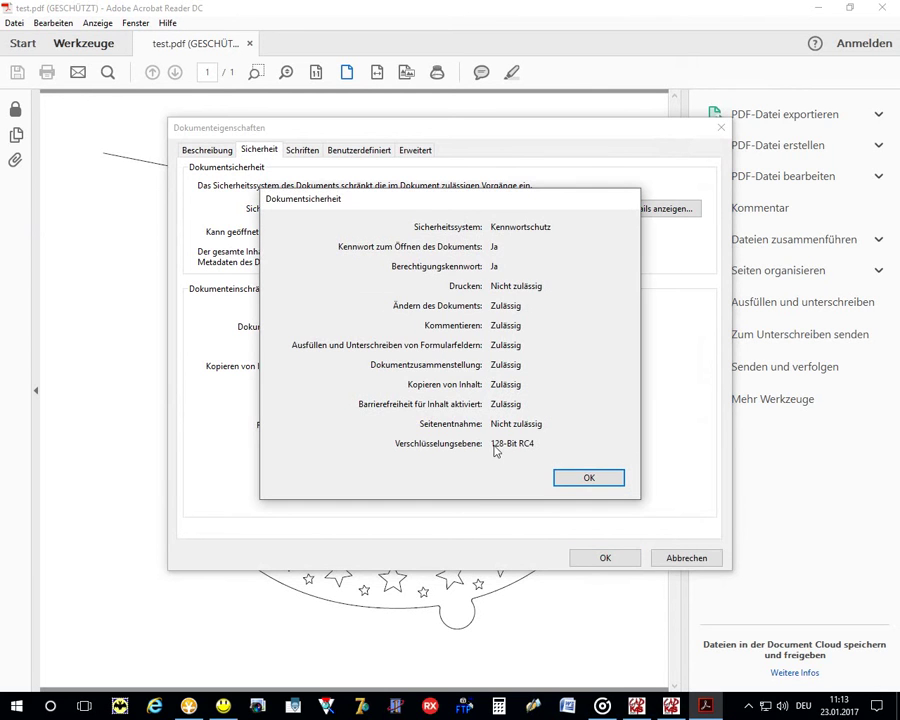
Step: Close the security dialogs and test.pdf, then minimize Acrobat Reader
{"action": "left_click", "coordinate": [588, 477]}
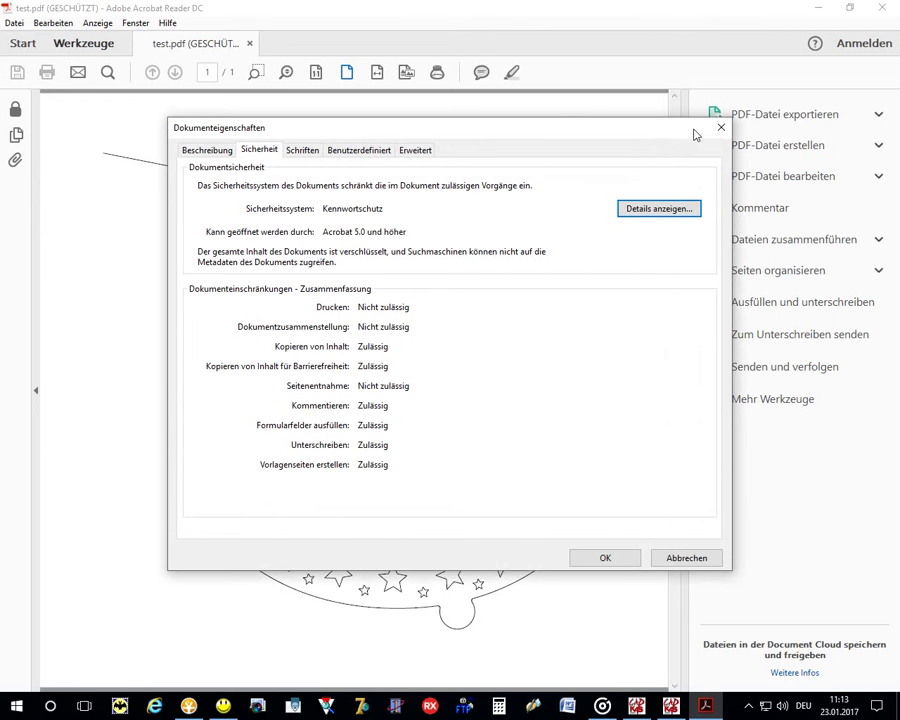
{"action": "left_click", "coordinate": [720, 129]}
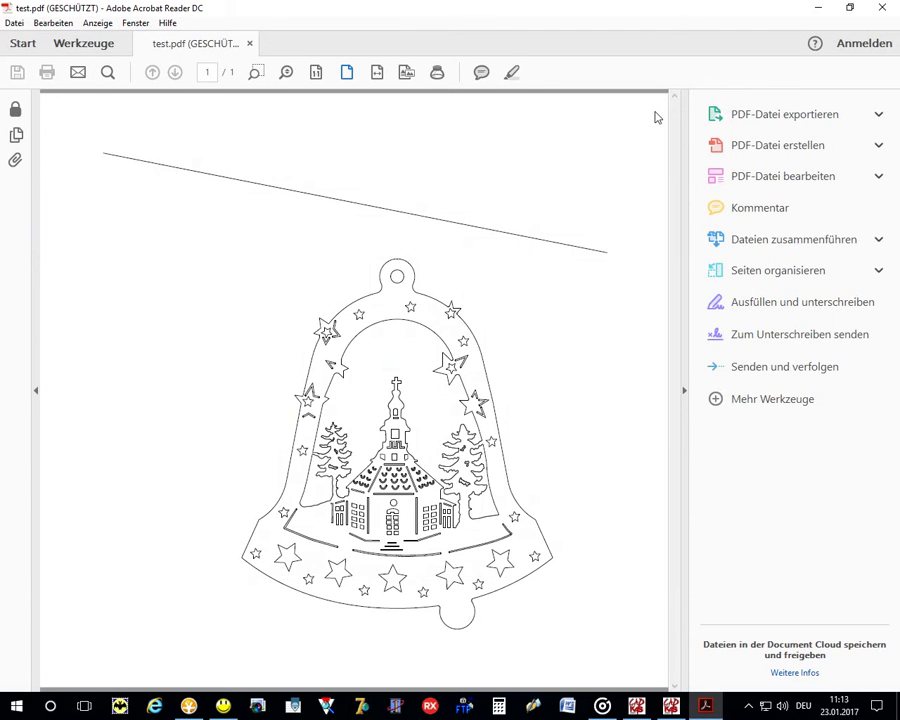
{"action": "left_click", "coordinate": [250, 44]}
{"action": "left_click", "coordinate": [816, 7]}
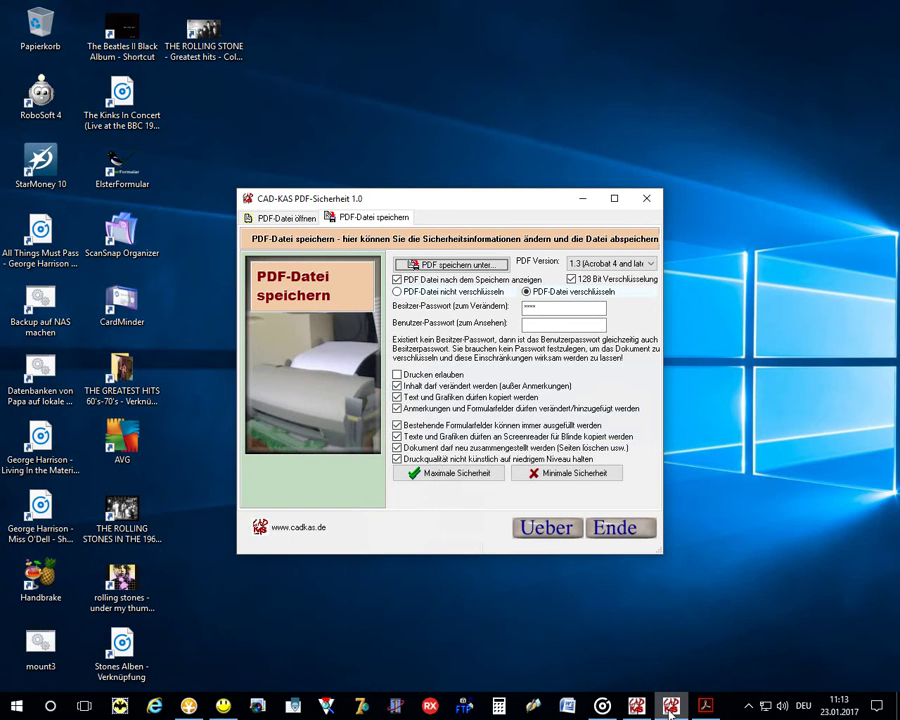
Step: Launch CAD-KAS PDF Editor from the taskbar and return to the PDF-Sicherheit window
{"action": "mouse_move", "coordinate": [671, 711]}
{"action": "mouse_move", "coordinate": [714, 708]}
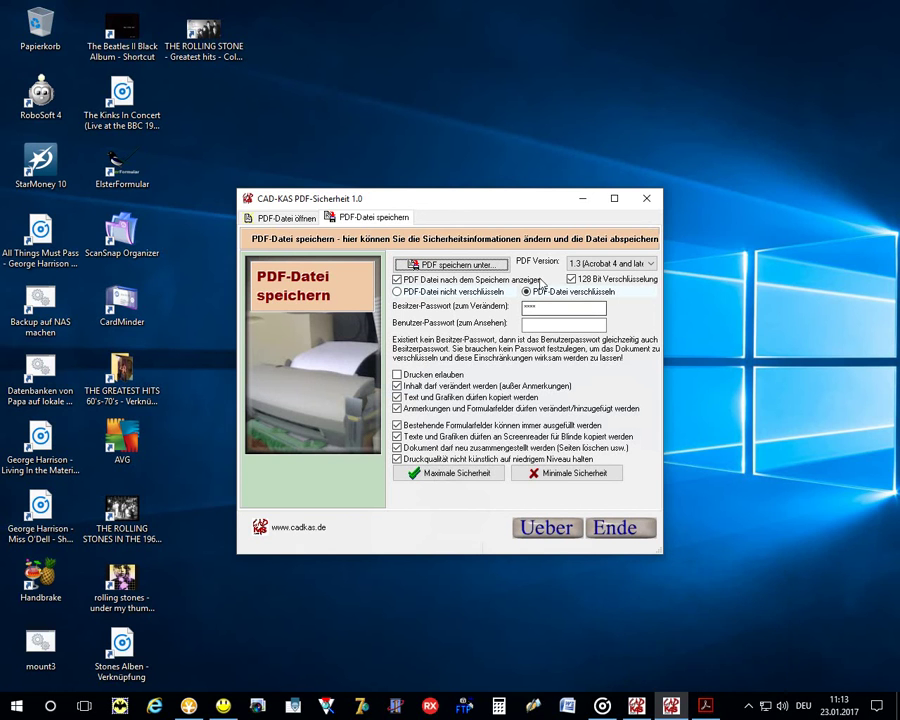
{"action": "left_click", "coordinate": [533, 706]}
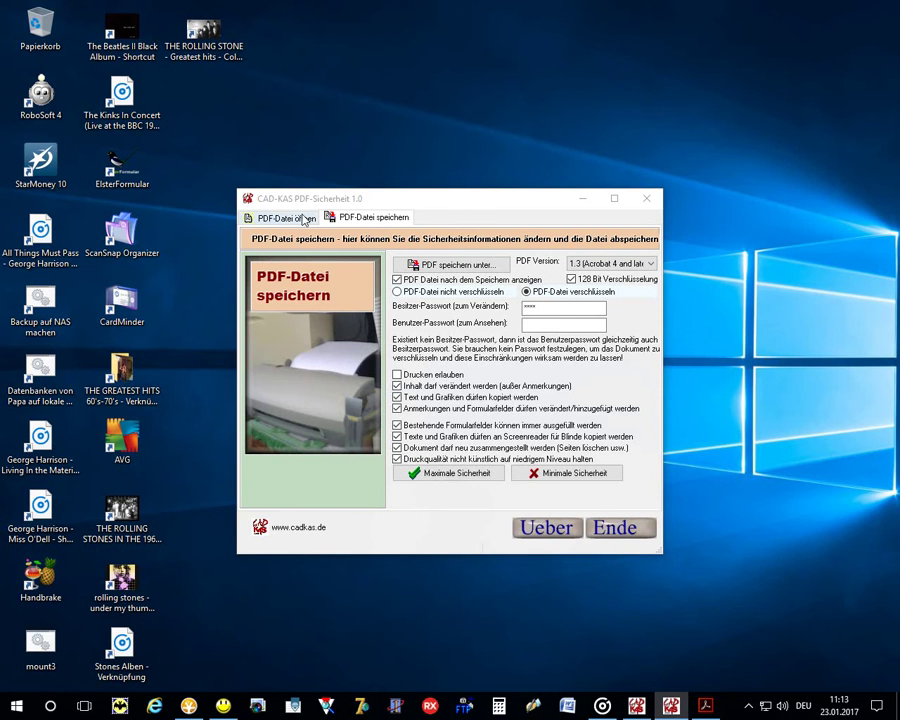
{"action": "left_click", "coordinate": [550, 326]}
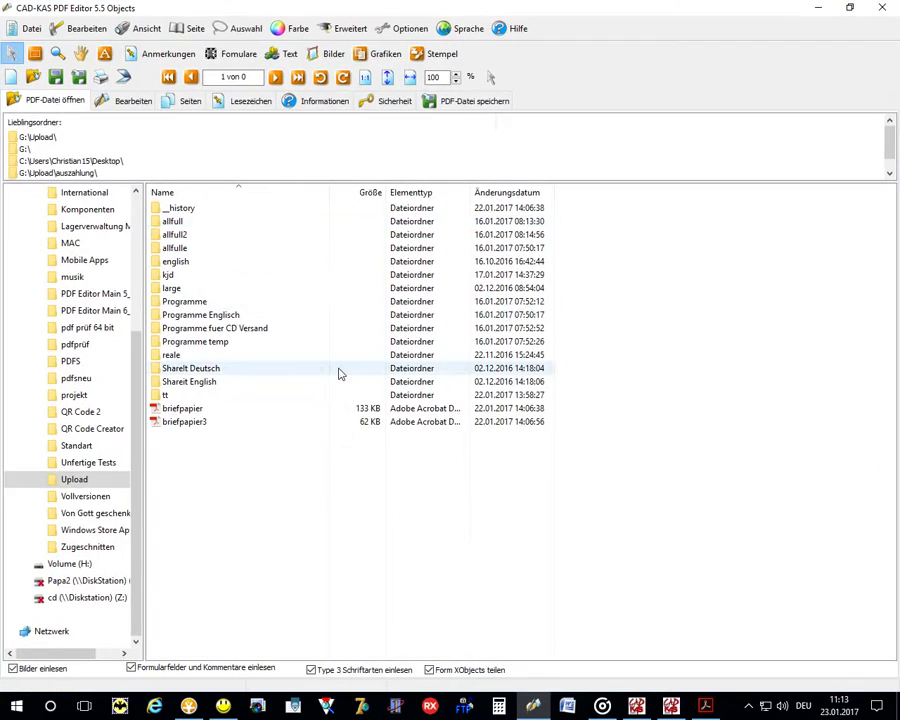
Step: Open test.pdf from drive G: in CAD-KAS PDF Editor
{"action": "scroll", "coordinate": [90, 259], "scroll_direction": "up", "scroll_amount": 4}
{"action": "left_click", "coordinate": [72, 344]}
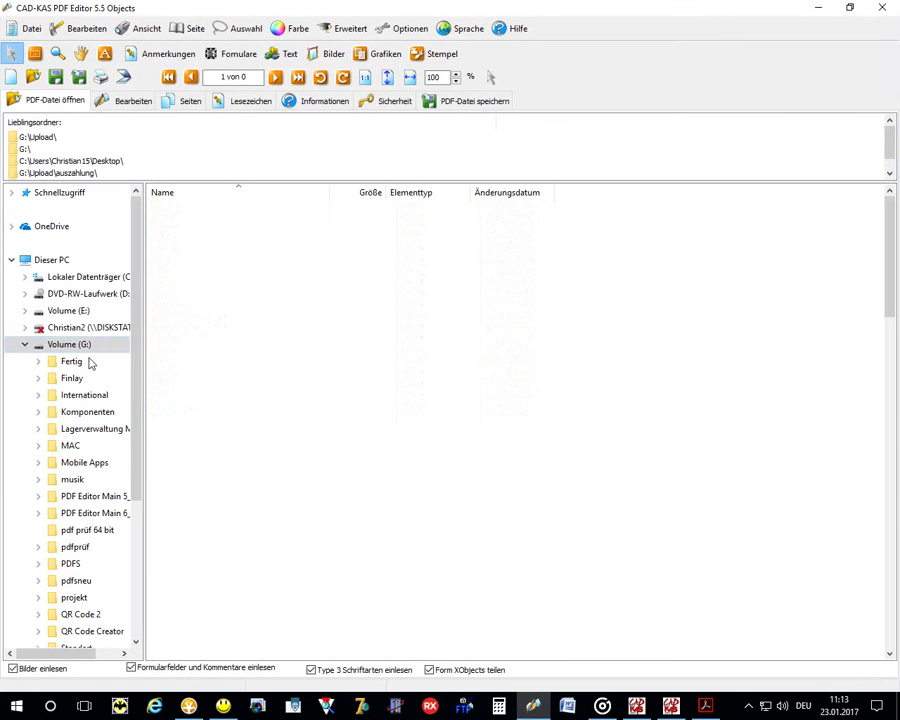
{"action": "left_click", "coordinate": [241, 545]}
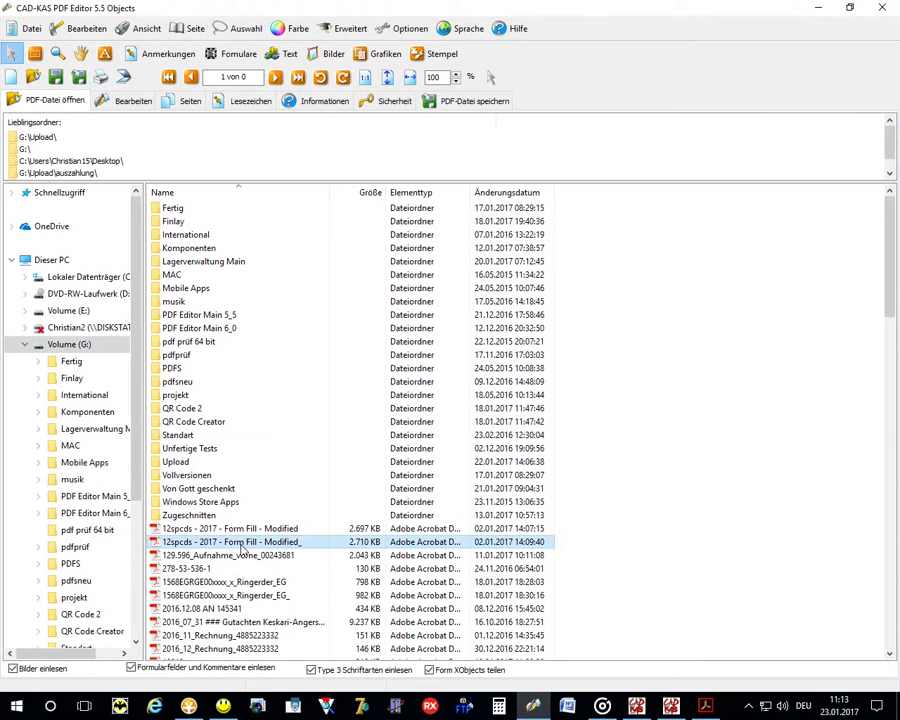
{"action": "scroll", "coordinate": [222, 568], "scroll_direction": "down", "scroll_amount": 5}
{"action": "scroll", "coordinate": [222, 568], "scroll_direction": "down", "scroll_amount": 15}
{"action": "scroll", "coordinate": [222, 568], "scroll_direction": "down", "scroll_amount": 7}
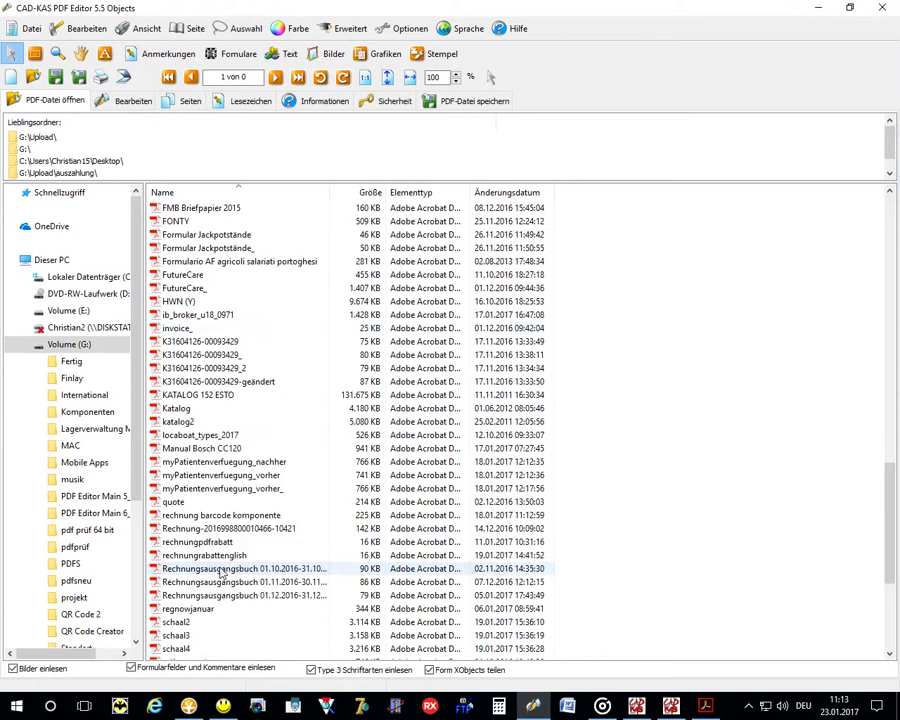
{"action": "scroll", "coordinate": [222, 568], "scroll_direction": "down", "scroll_amount": 6}
{"action": "left_click", "coordinate": [190, 543]}
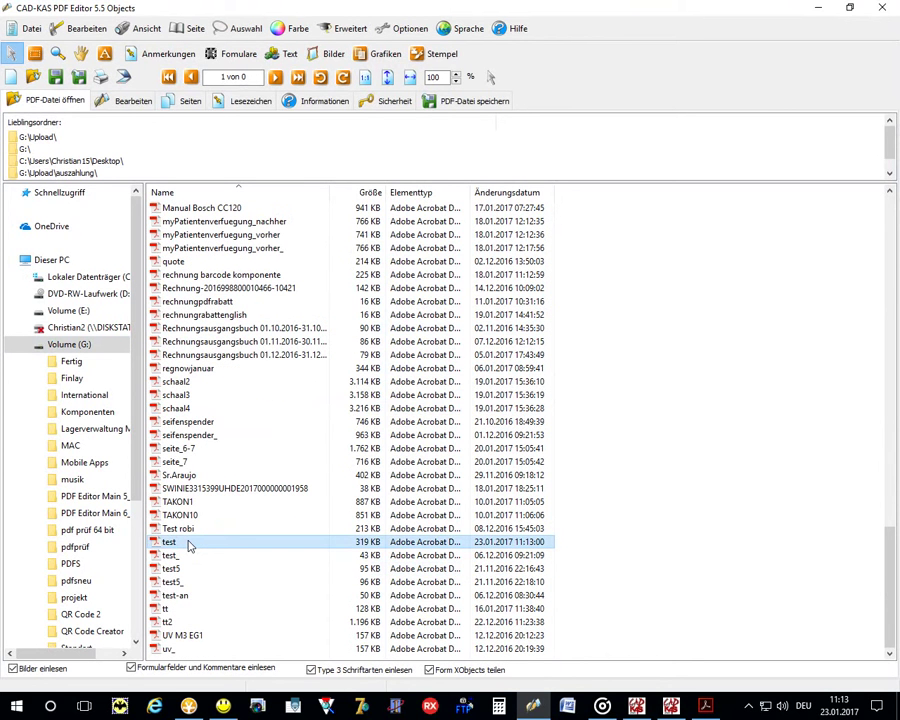
{"action": "double_click", "coordinate": [187, 548]}
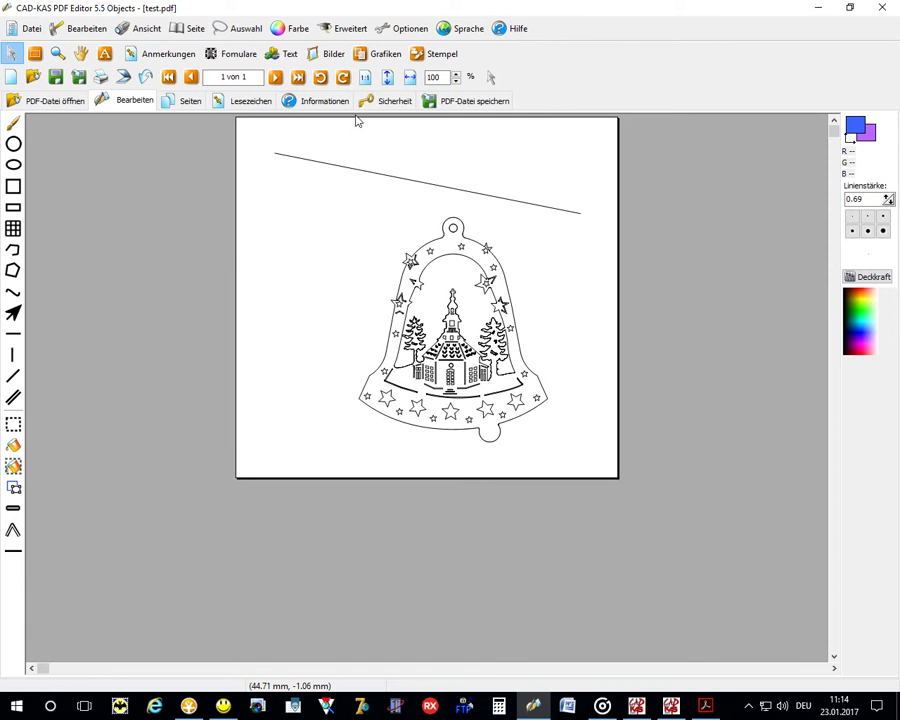
Step: Set the document's security to 'PDF Datei nicht verschlüsseln' and minimize the editor
{"action": "left_click", "coordinate": [388, 101]}
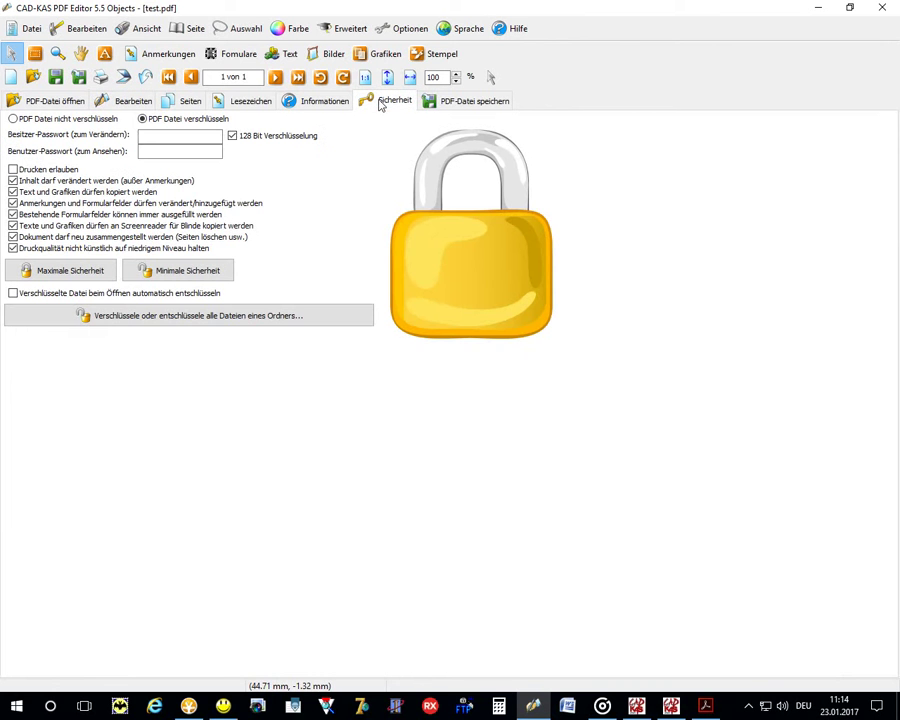
{"action": "left_click", "coordinate": [62, 119]}
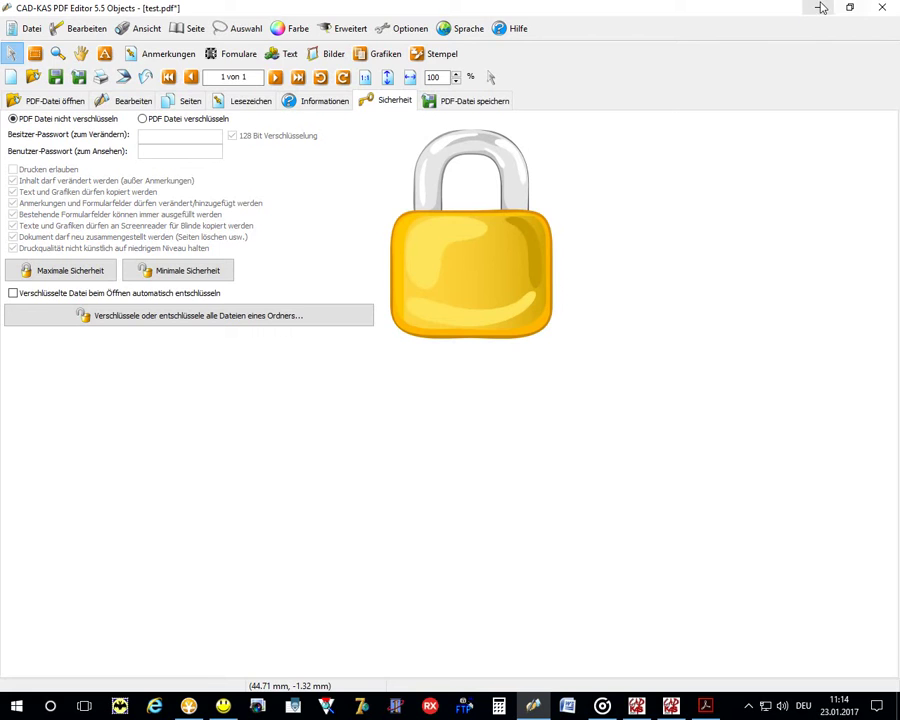
{"action": "left_click", "coordinate": [881, 8]}
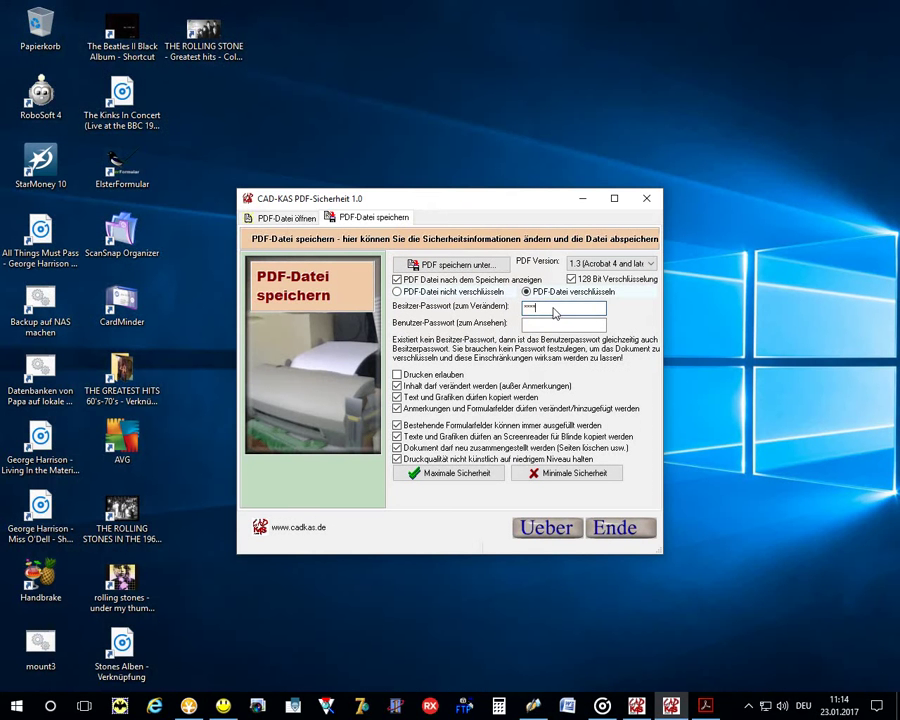
Step: Overwrite test.pdf with owner and user passwords, 128-bit encryption and printing disabled
{"action": "left_click", "coordinate": [562, 325]}
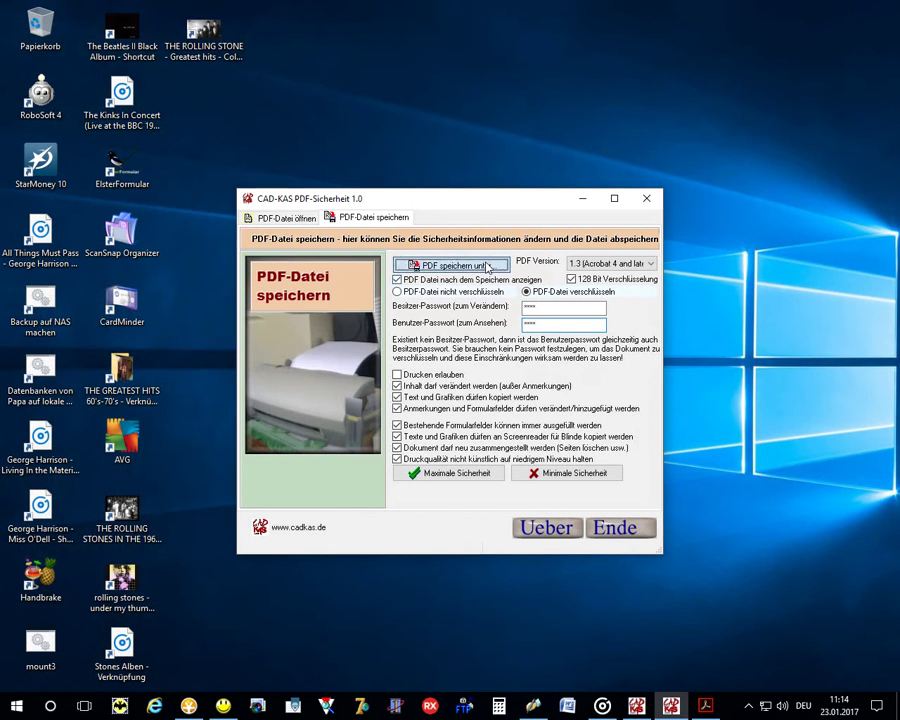
{"action": "left_click", "coordinate": [450, 264]}
{"action": "left_click", "coordinate": [562, 330]}
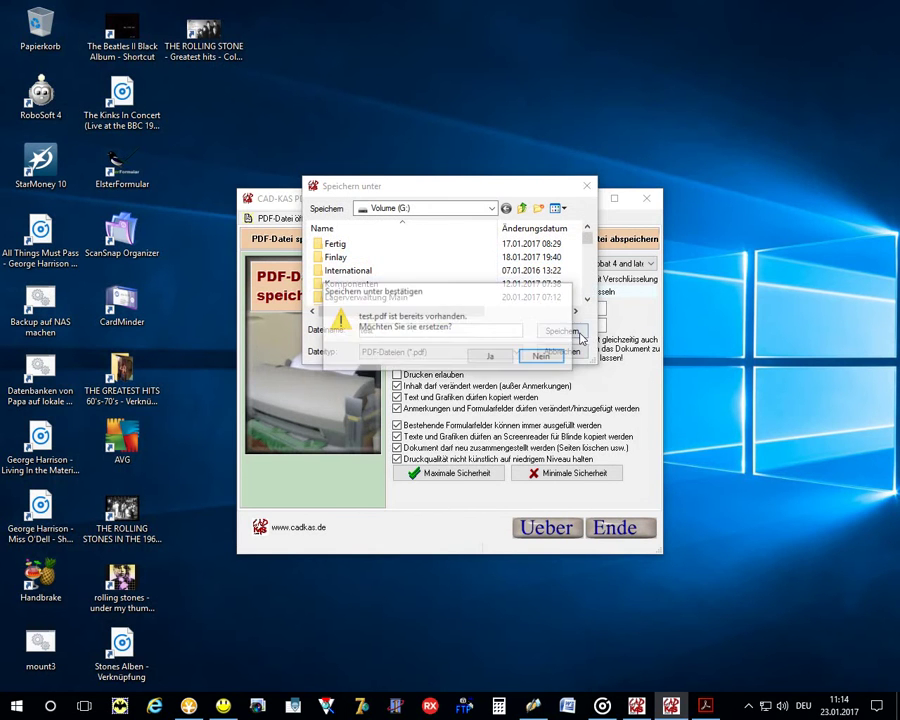
{"action": "left_click", "coordinate": [491, 356]}
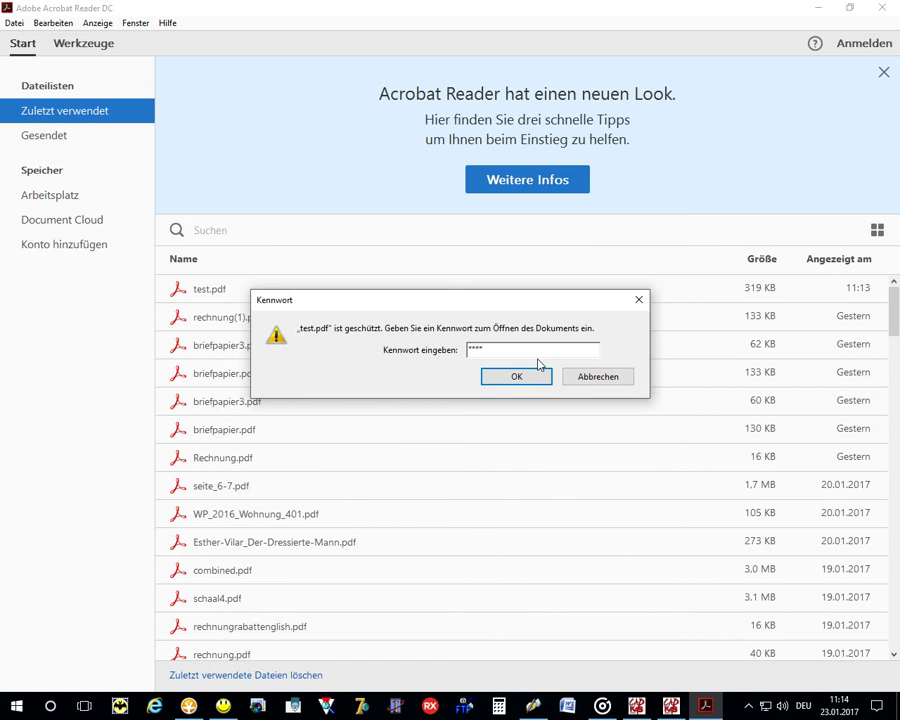
Step: Open test.pdf with its password and view its security details: 128-bit RC4, no printing
{"action": "key", "text": "Return"}
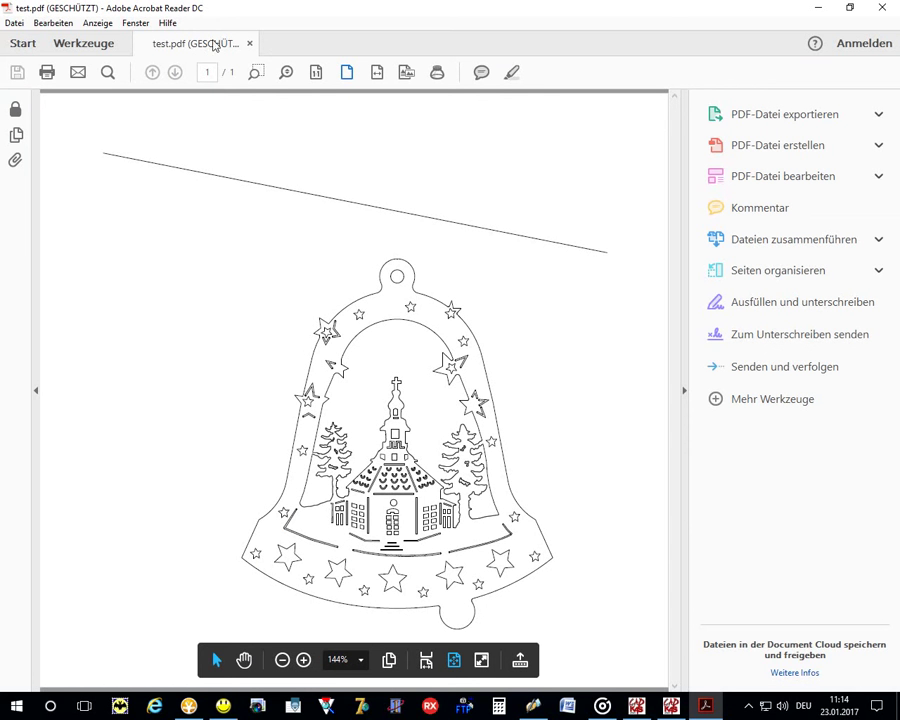
{"action": "left_click", "coordinate": [13, 22]}
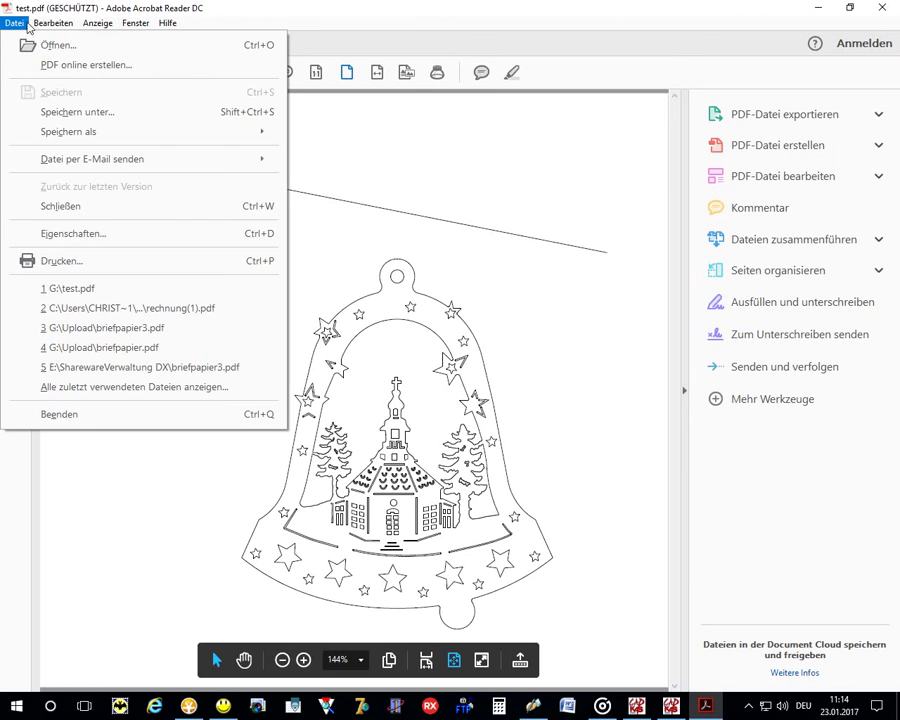
{"action": "left_click", "coordinate": [77, 235]}
{"action": "left_click", "coordinate": [262, 150]}
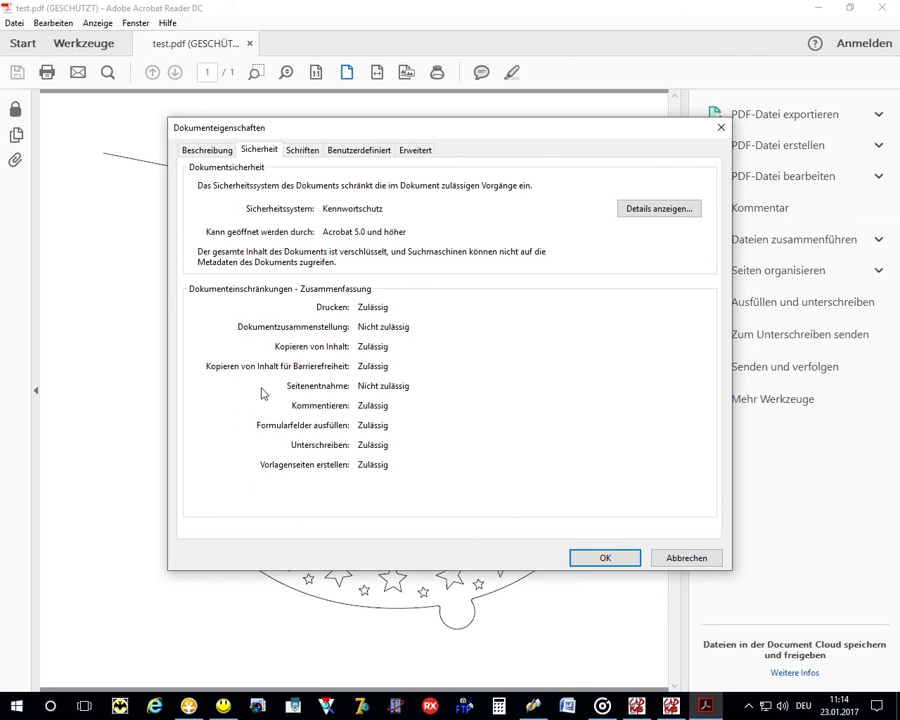
{"action": "left_click", "coordinate": [664, 210]}
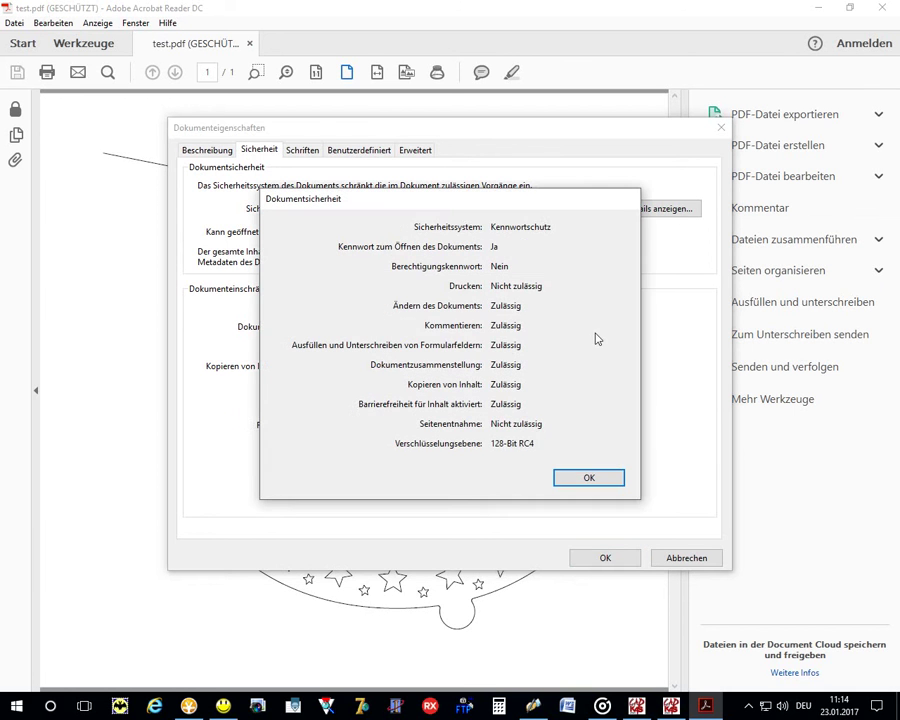
Step: Close the security dialogs and exit Acrobat Reader
{"action": "left_click", "coordinate": [588, 477]}
{"action": "left_click", "coordinate": [682, 557]}
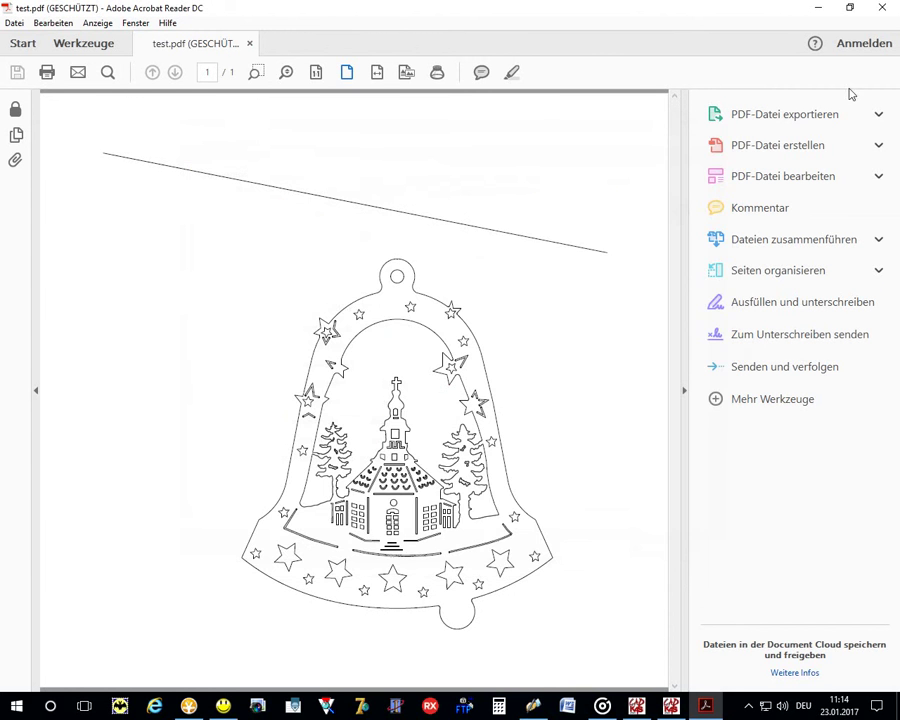
{"action": "left_click", "coordinate": [882, 7]}
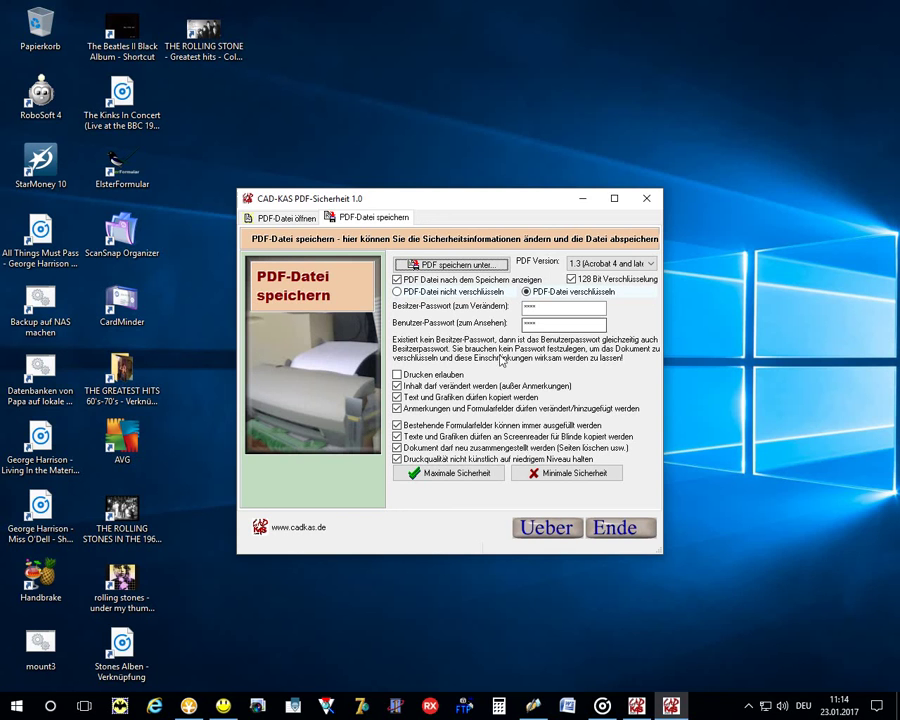
Step: Bring CAD-KAS PDF Editor back to front and show its file browser
{"action": "left_click", "coordinate": [634, 708]}
{"action": "left_click", "coordinate": [670, 706]}
{"action": "left_click", "coordinate": [636, 706]}
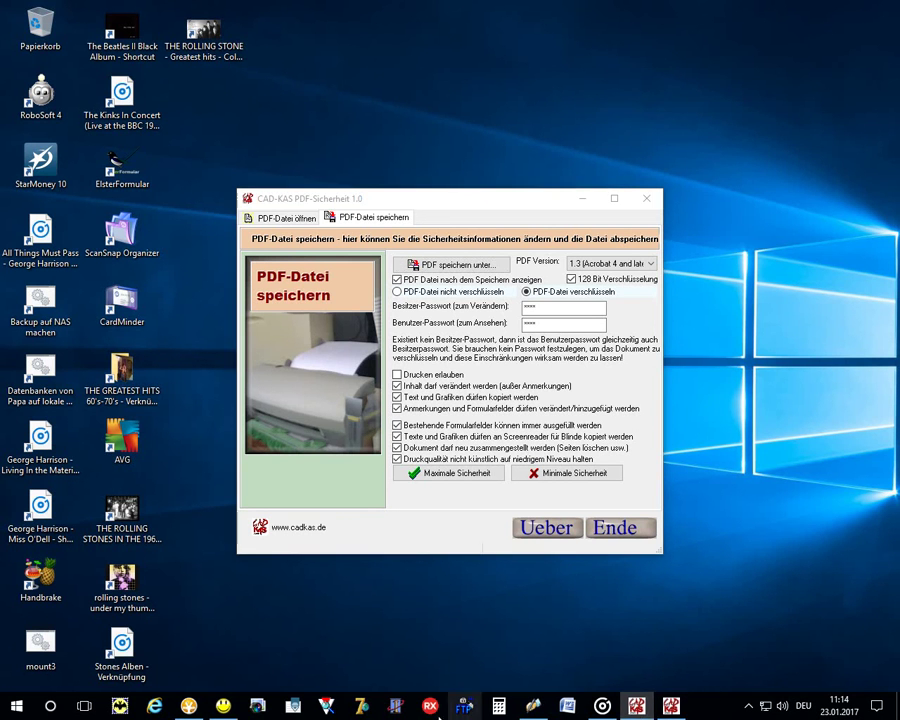
{"action": "left_click", "coordinate": [533, 706]}
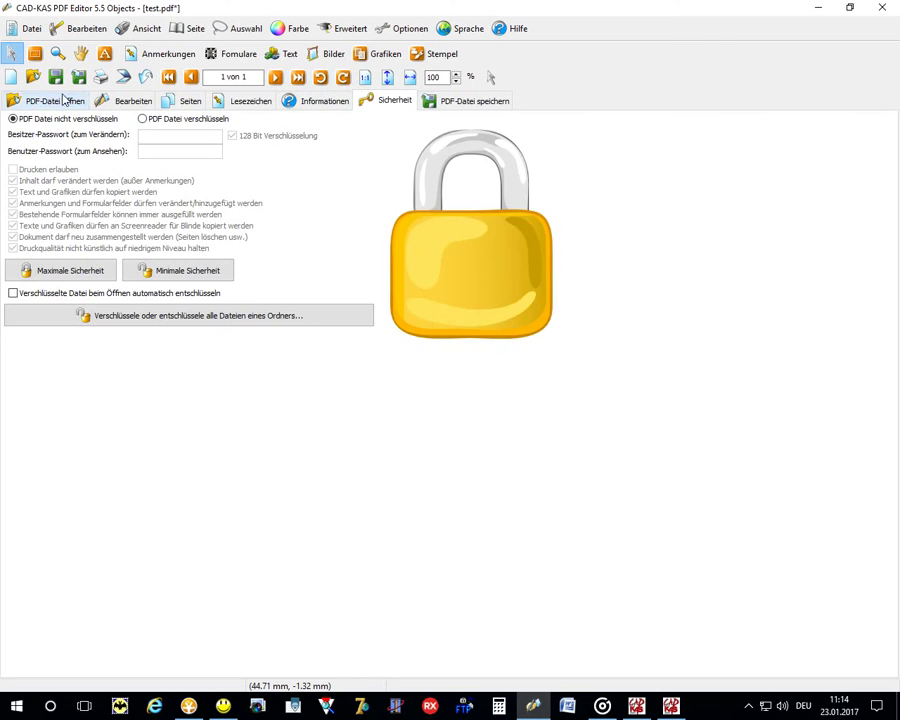
{"action": "left_click", "coordinate": [55, 100]}
Step: Open test.pdf, cancel the first password prompt, then reopen it with the password
{"action": "double_click", "coordinate": [194, 542]}
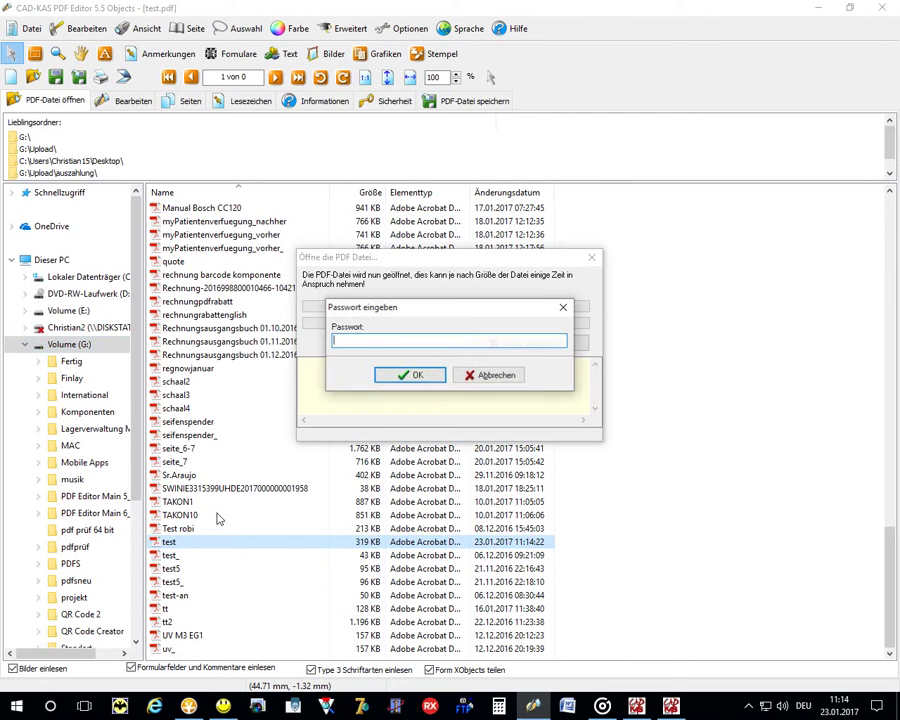
{"action": "left_click", "coordinate": [470, 377]}
{"action": "left_click", "coordinate": [628, 402]}
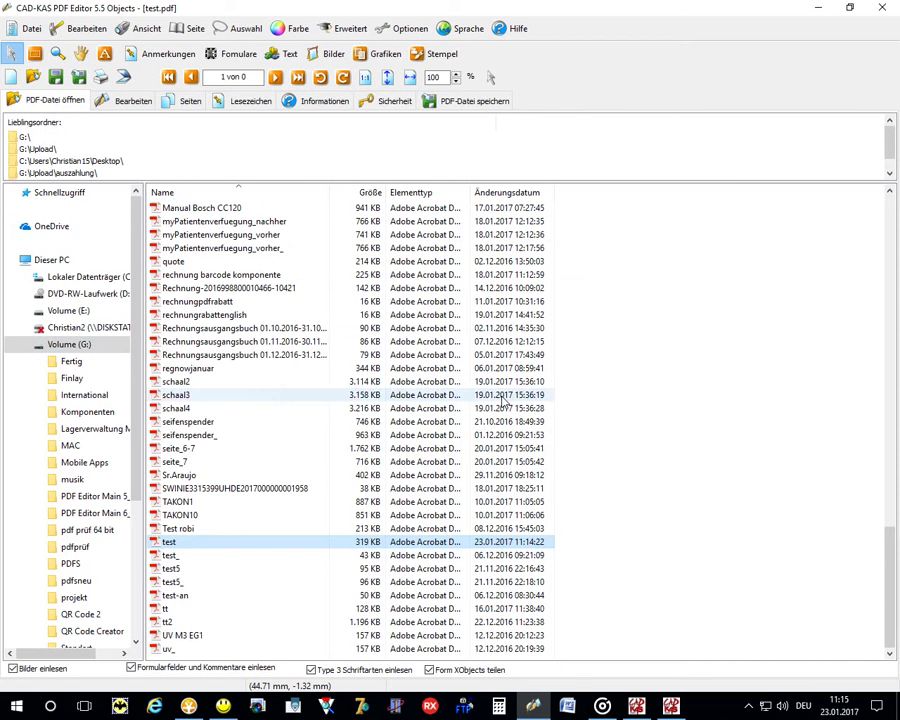
{"action": "double_click", "coordinate": [186, 541]}
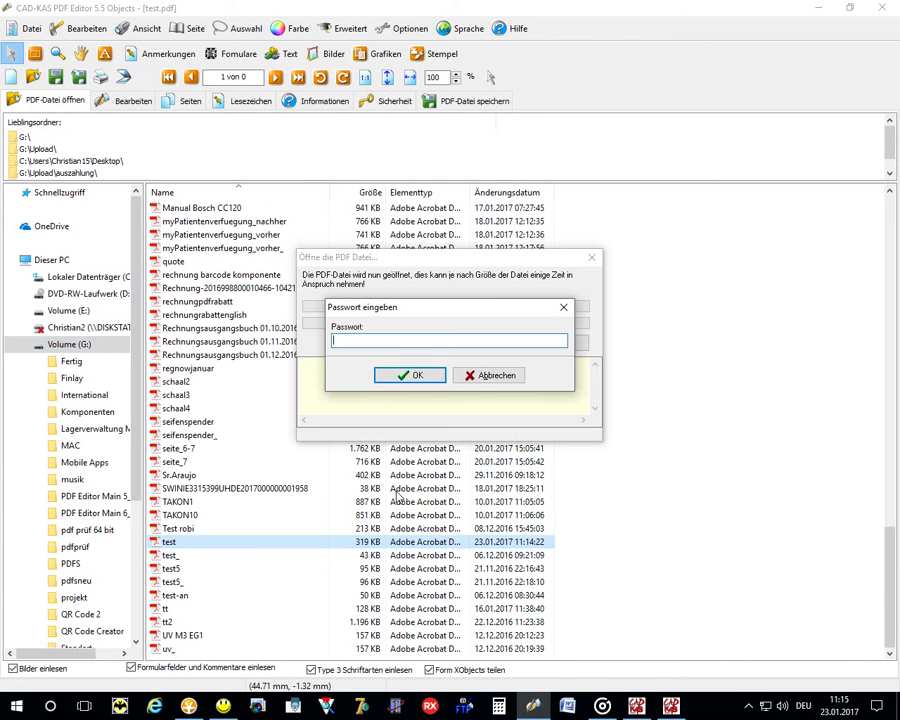
{"action": "key", "text": "Return"}
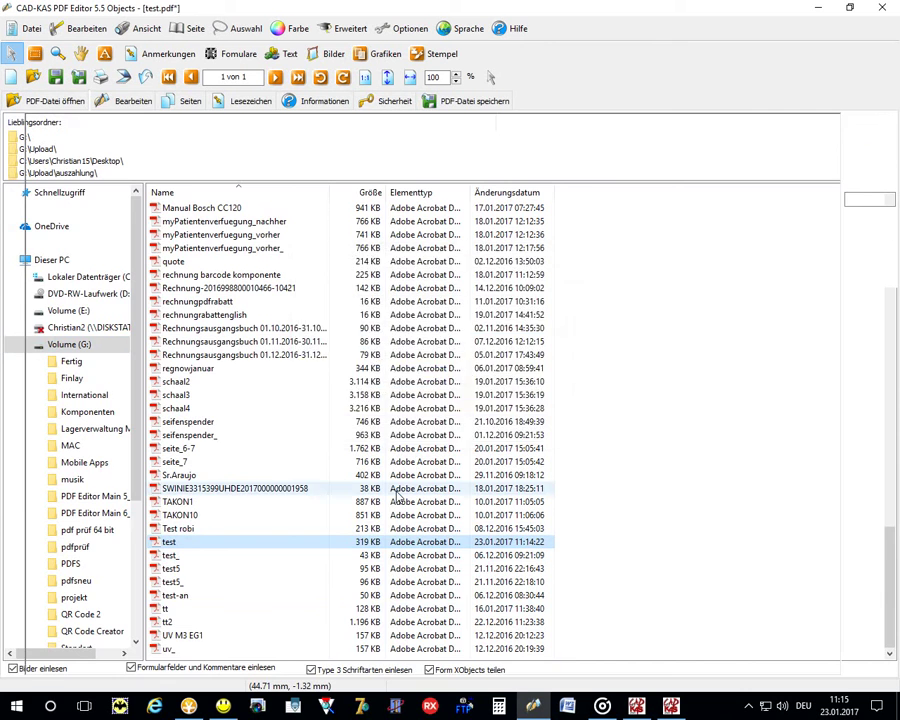
Step: Check the Sicherheit settings, then close the editor without saving changes
{"action": "left_click", "coordinate": [382, 102]}
{"action": "left_click", "coordinate": [90, 119]}
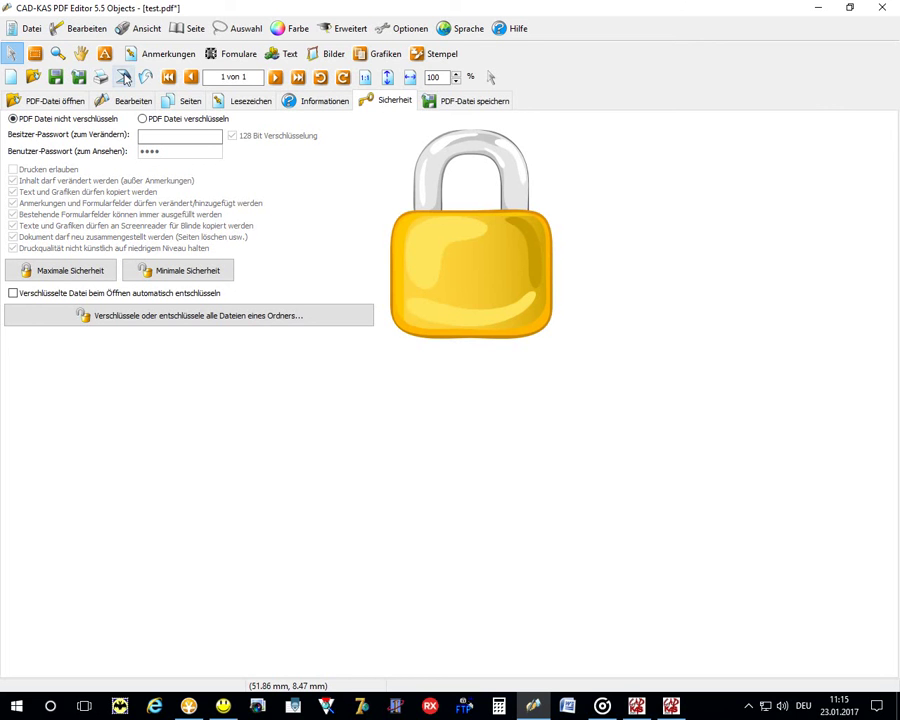
{"action": "left_click", "coordinate": [884, 8]}
{"action": "left_click", "coordinate": [458, 402]}
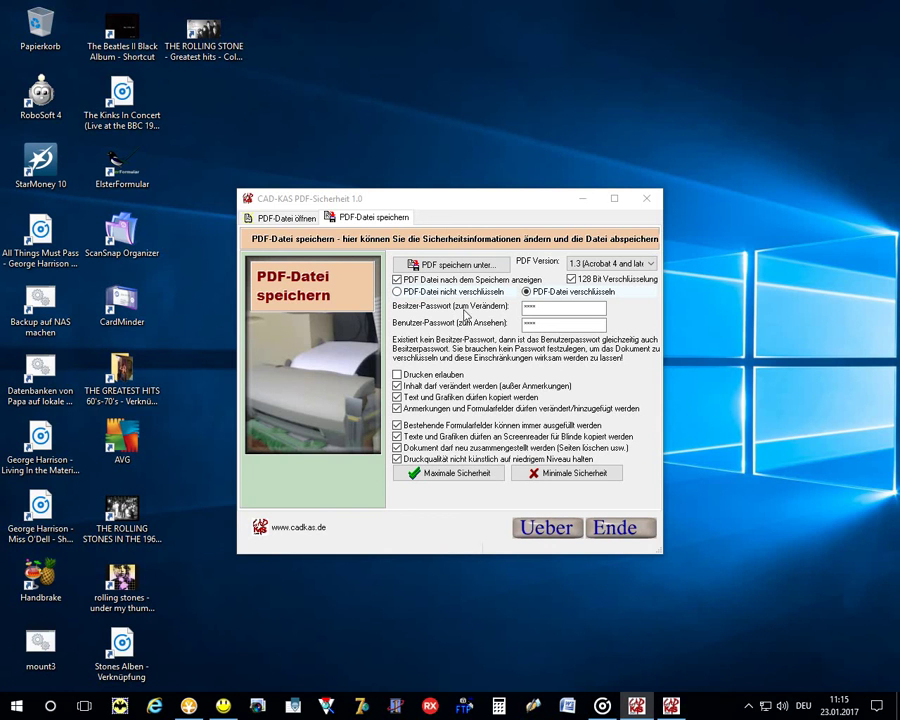
Step: Return PDF-Sicherheit to its 'PDF-Datei öffnen' page listing drive G:
{"action": "left_click", "coordinate": [290, 218]}
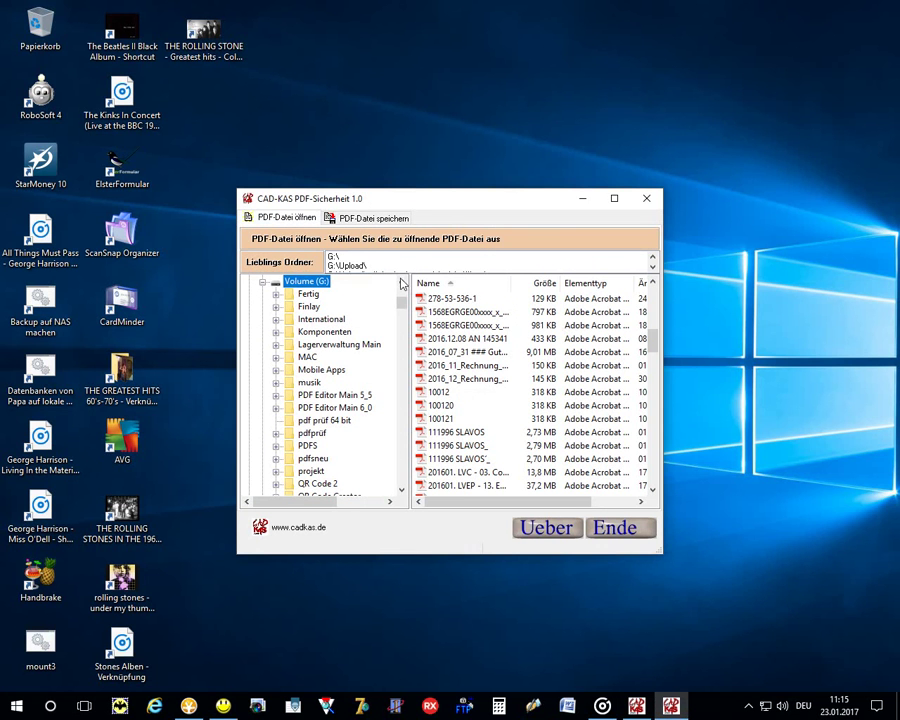